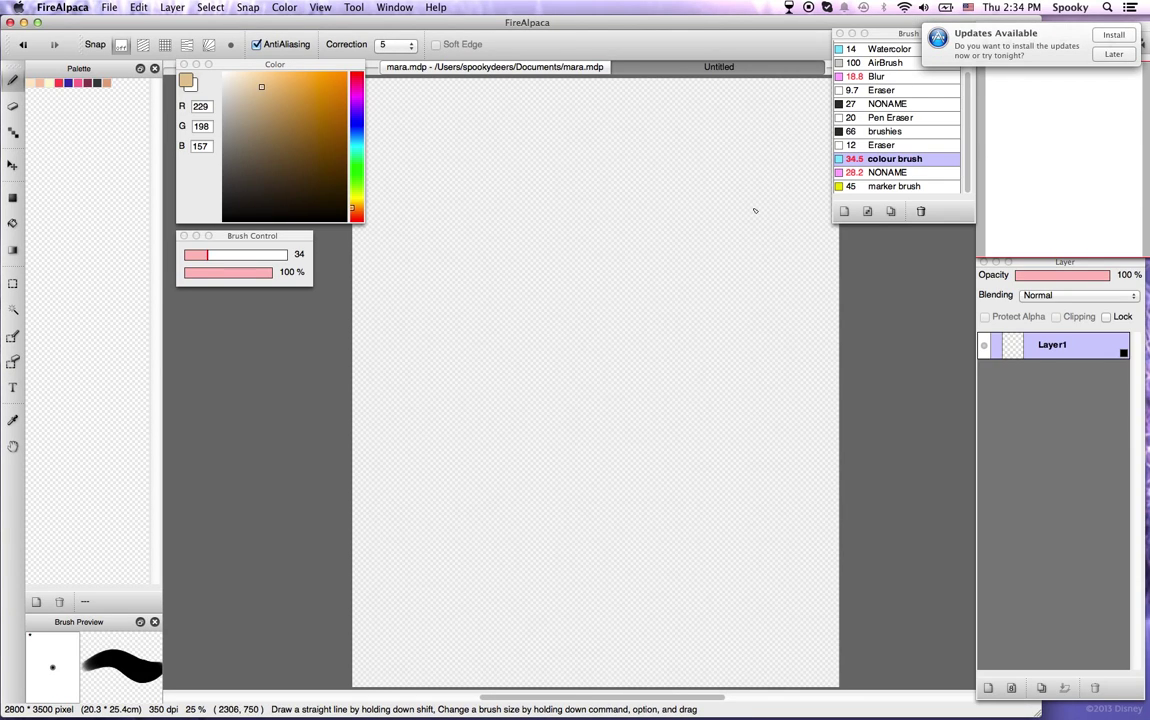
- Try a stroke on the canvas with the colour brush and undo it
mouse_move(518, 231)
mouse_down()
mouse_move(544, 264)
mouse_move(563, 219)
mouse_move(598, 250)
mouse_up()
key(super+z)
- Postpone the system update notification with the Remind Me Tomorrow option
click(1108, 58)
click(1110, 56)
click(1108, 60)
click(1112, 54)
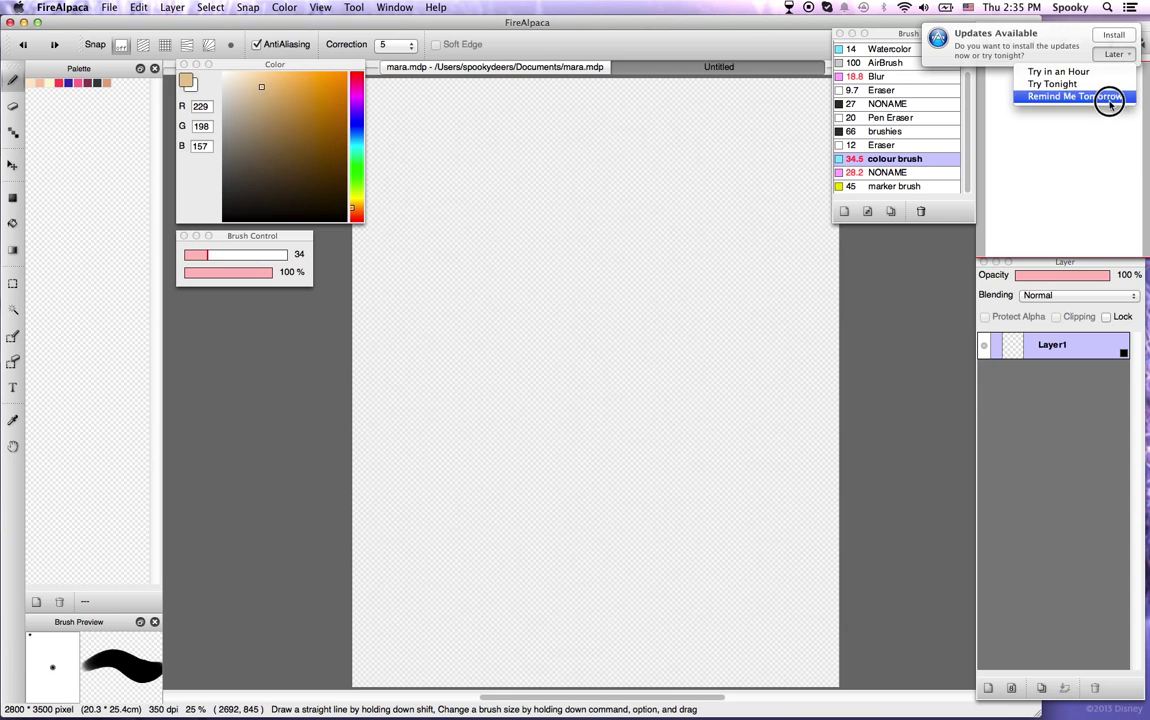
click(1075, 96)
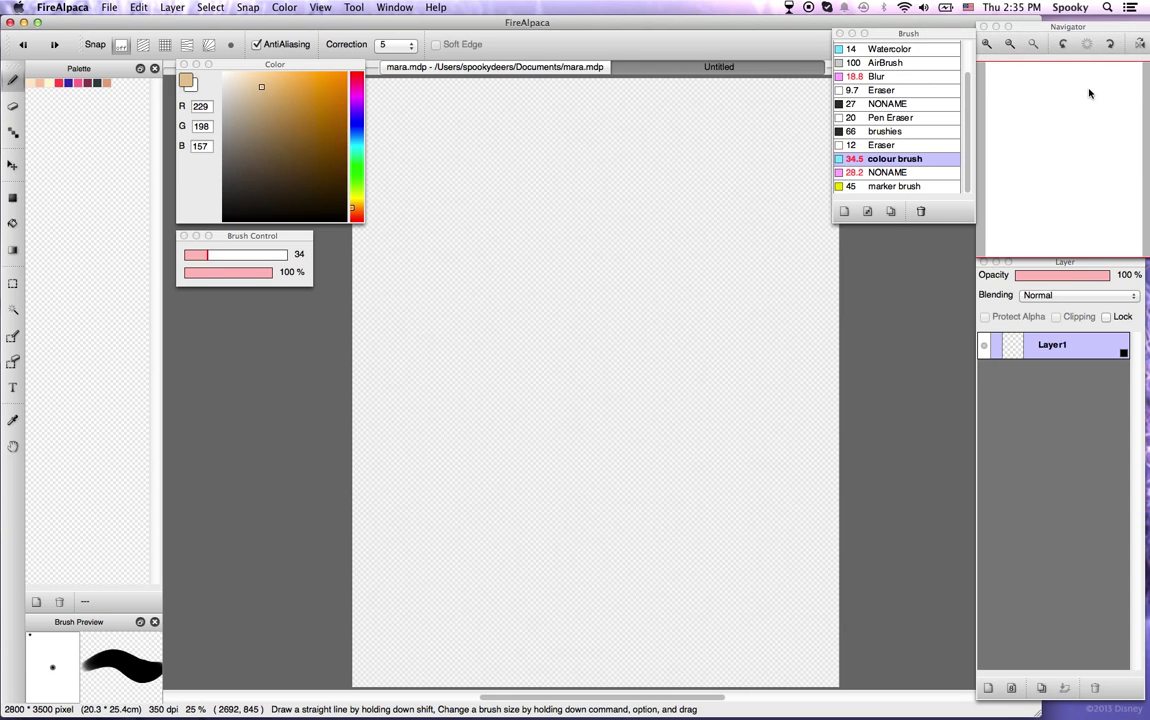
- Select the marker brush, try a stroke and undo it, and set the brush size to 121 px
click(950, 187)
mouse_move(521, 326)
mouse_down()
mouse_move(568, 296)
mouse_move(624, 367)
mouse_move(614, 330)
mouse_move(652, 311)
mouse_up()
key(super+z)
alt+super+drag(506, 380, 658, 362)
alt+super+drag(567, 349, 455, 334)
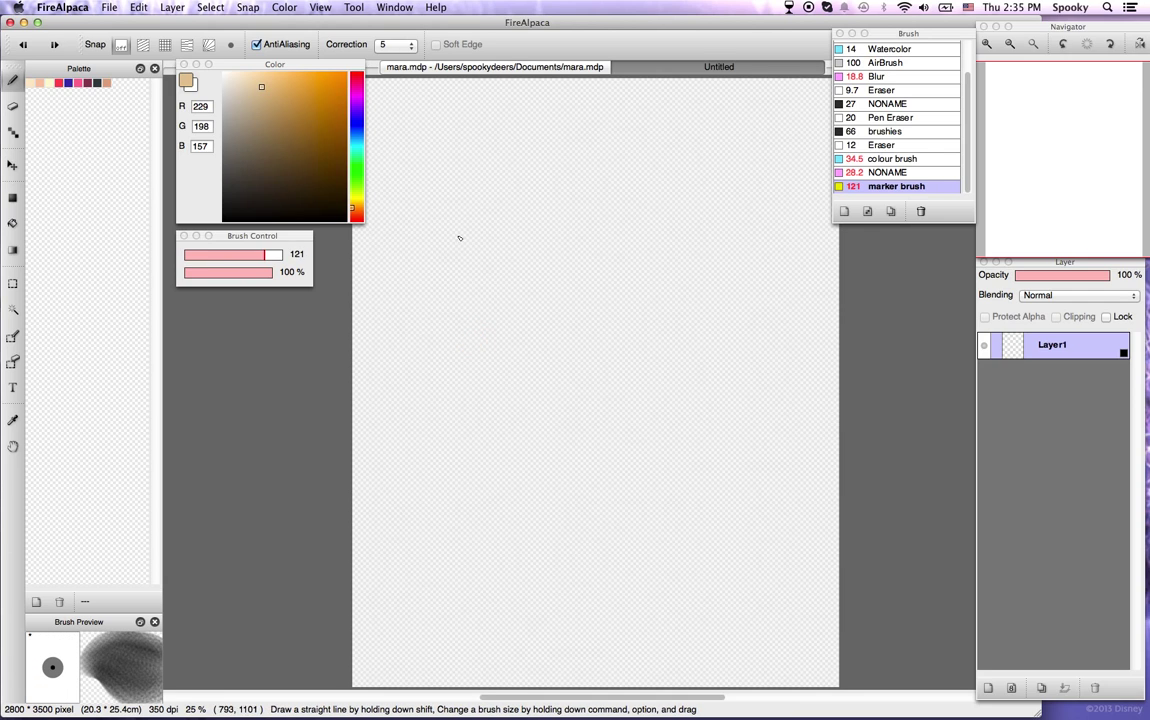
drag(910, 38, 915, 36)
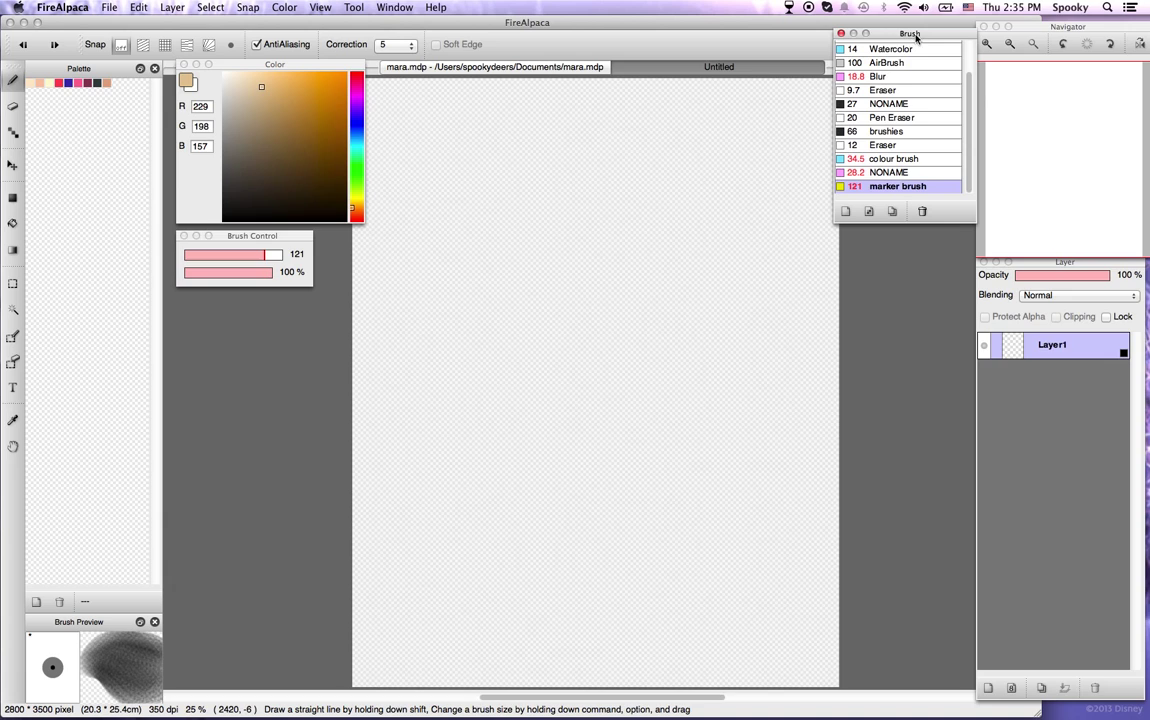
click(394, 7)
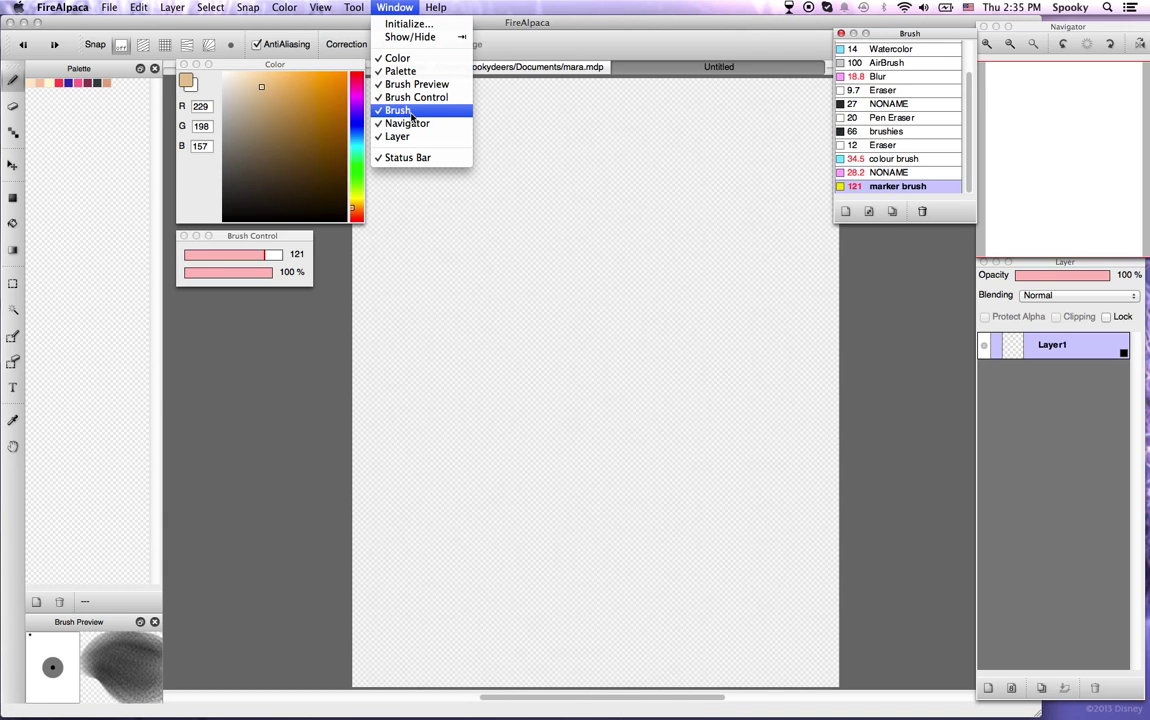
click(665, 243)
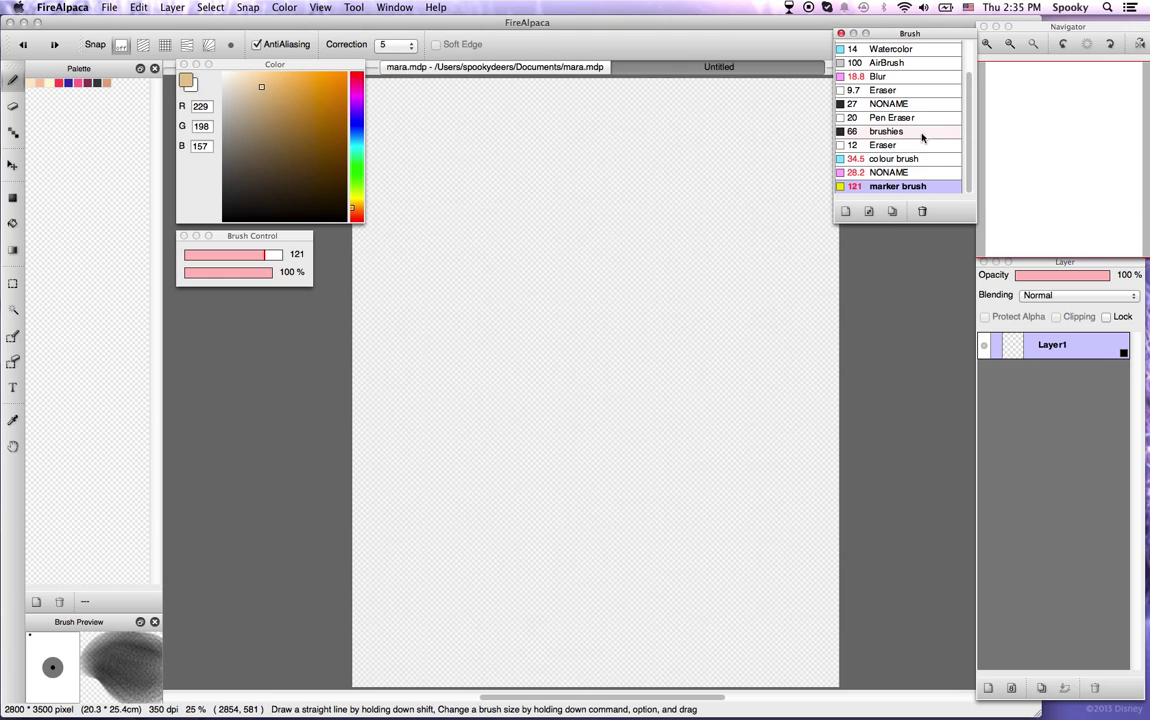
click(846, 213)
click(641, 481)
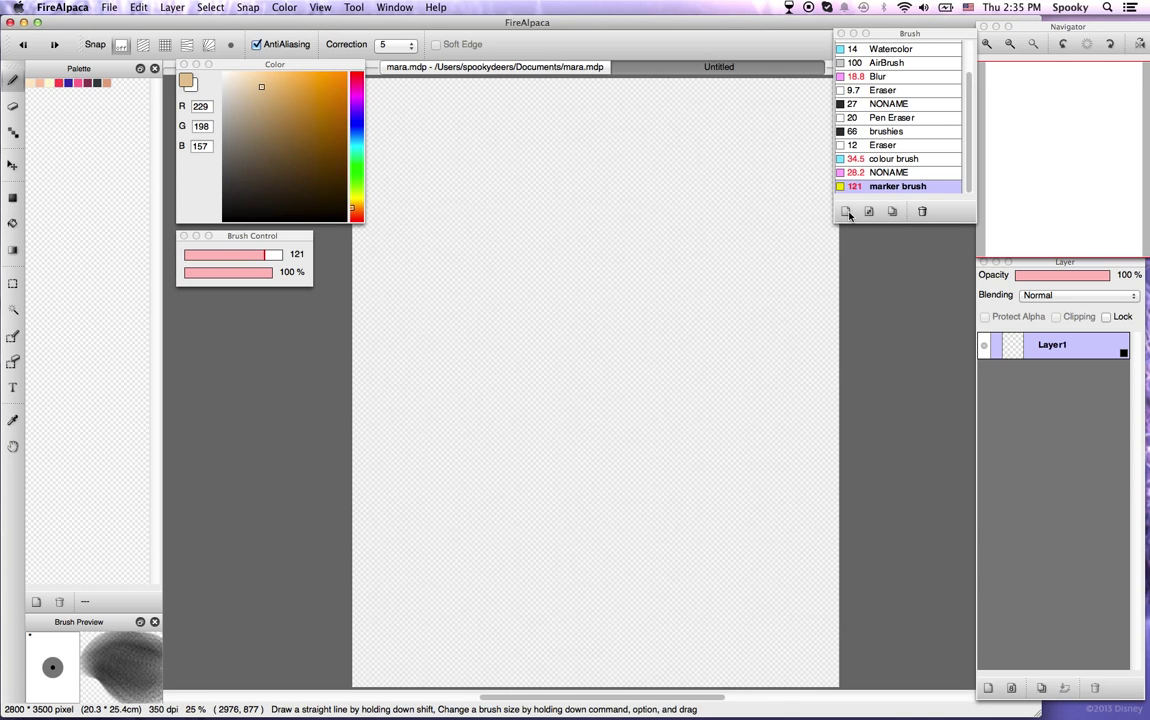
click(871, 214)
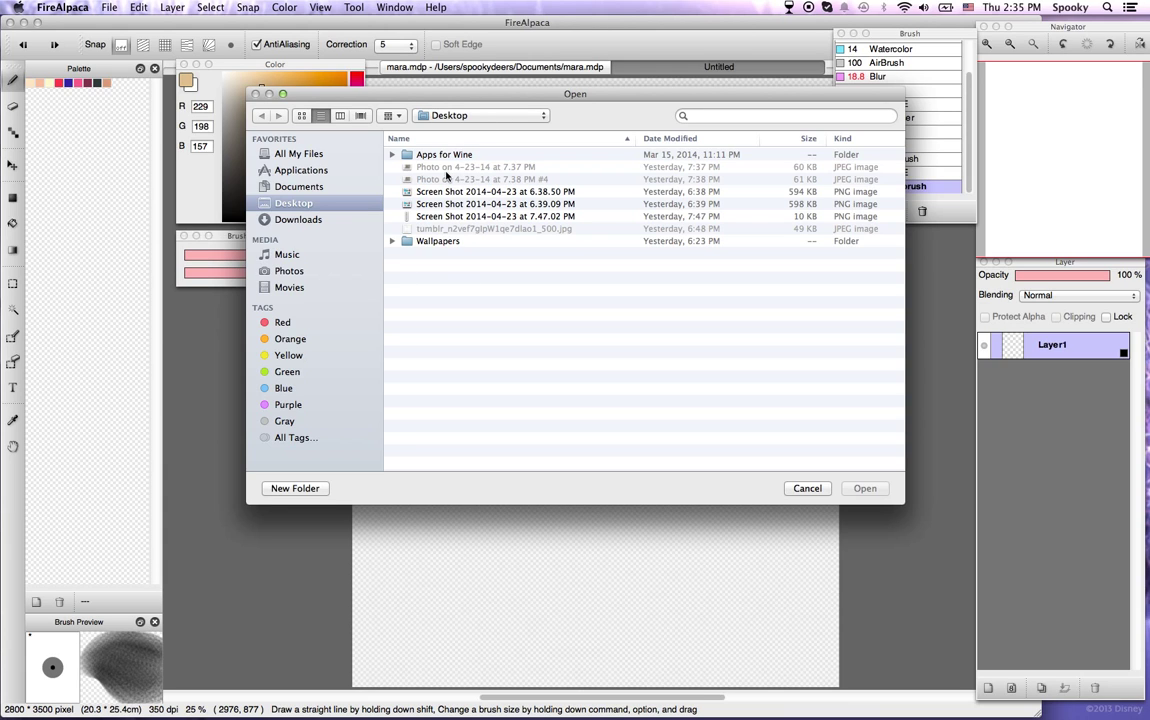
click(295, 220)
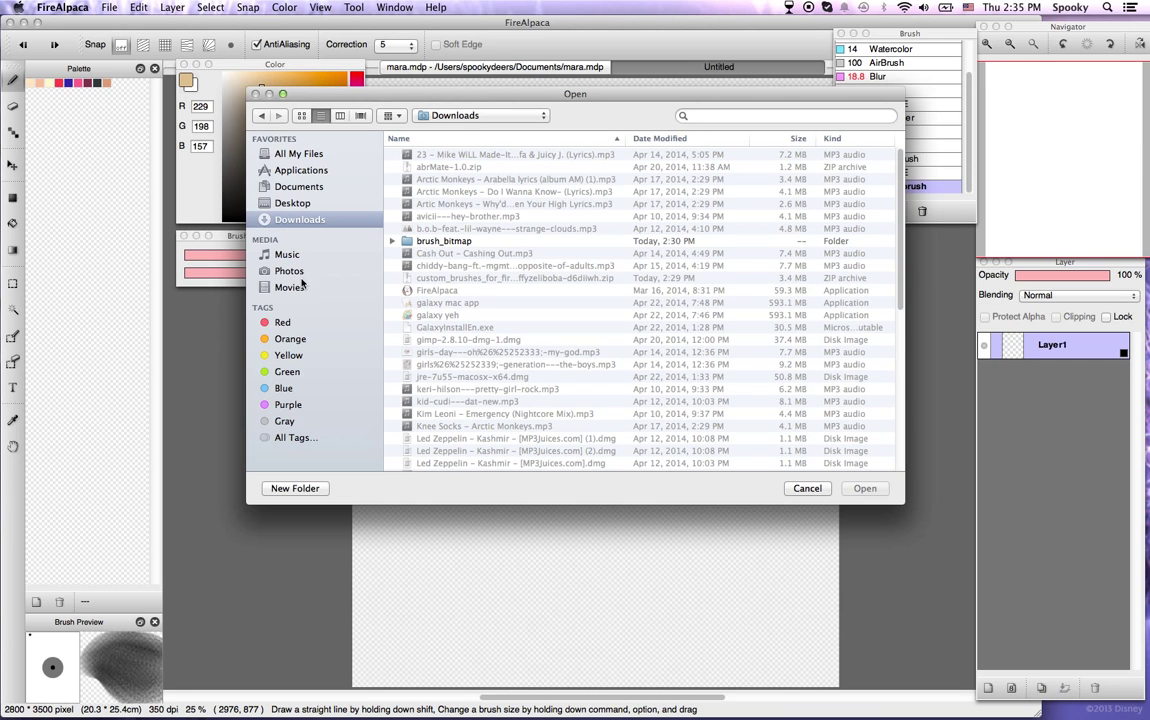
click(455, 242)
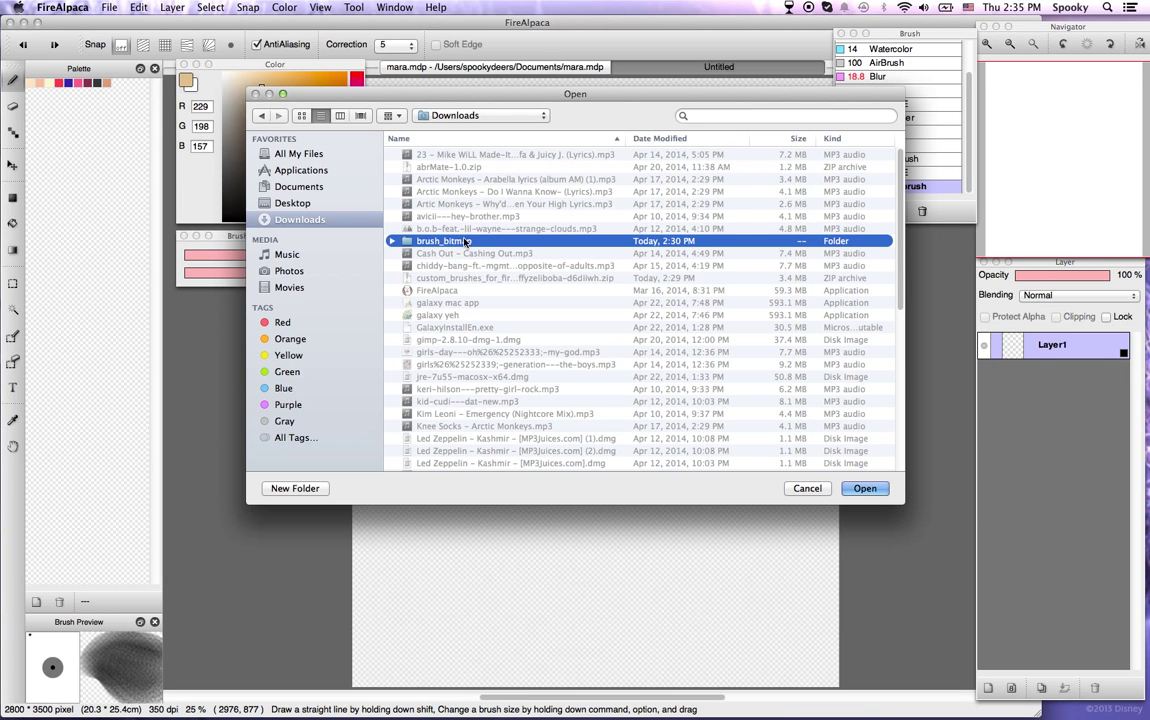
click(865, 488)
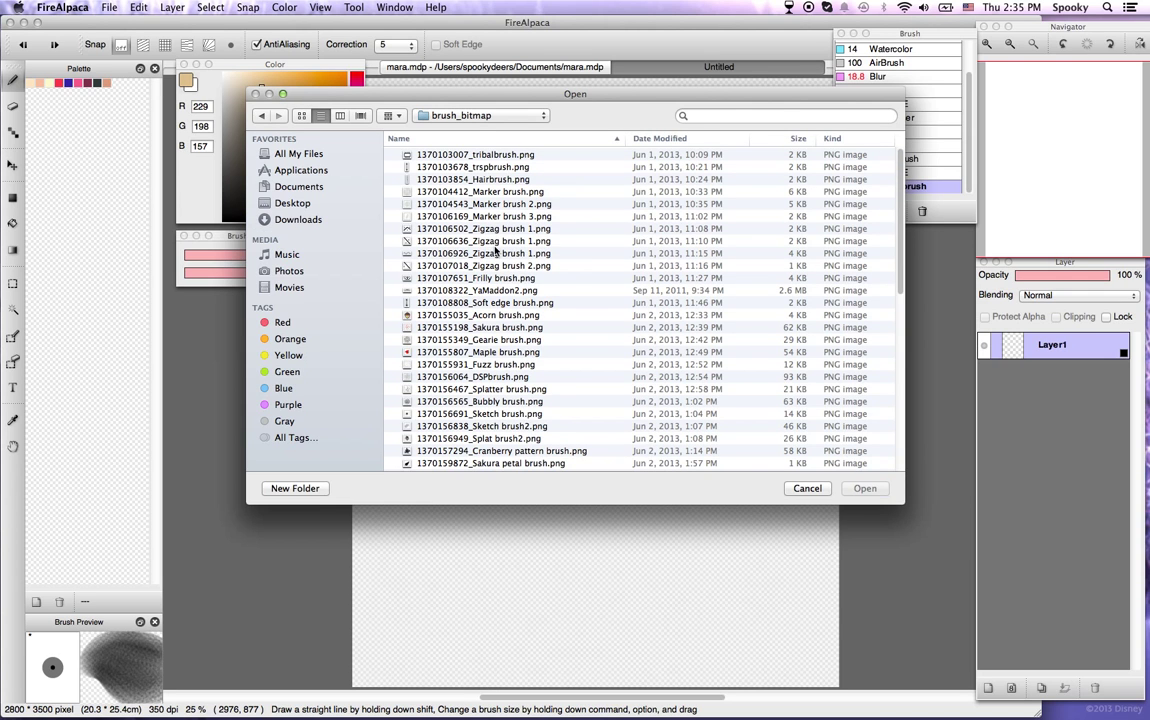
mouse_move(899, 208)
mouse_down()
mouse_move(891, 290)
mouse_move(847, 424)
mouse_move(824, 414)
mouse_move(814, 386)
mouse_up()
mouse_move(897, 393)
mouse_down()
mouse_move(855, 115)
mouse_move(855, 266)
mouse_move(655, 257)
mouse_up()
click(480, 232)
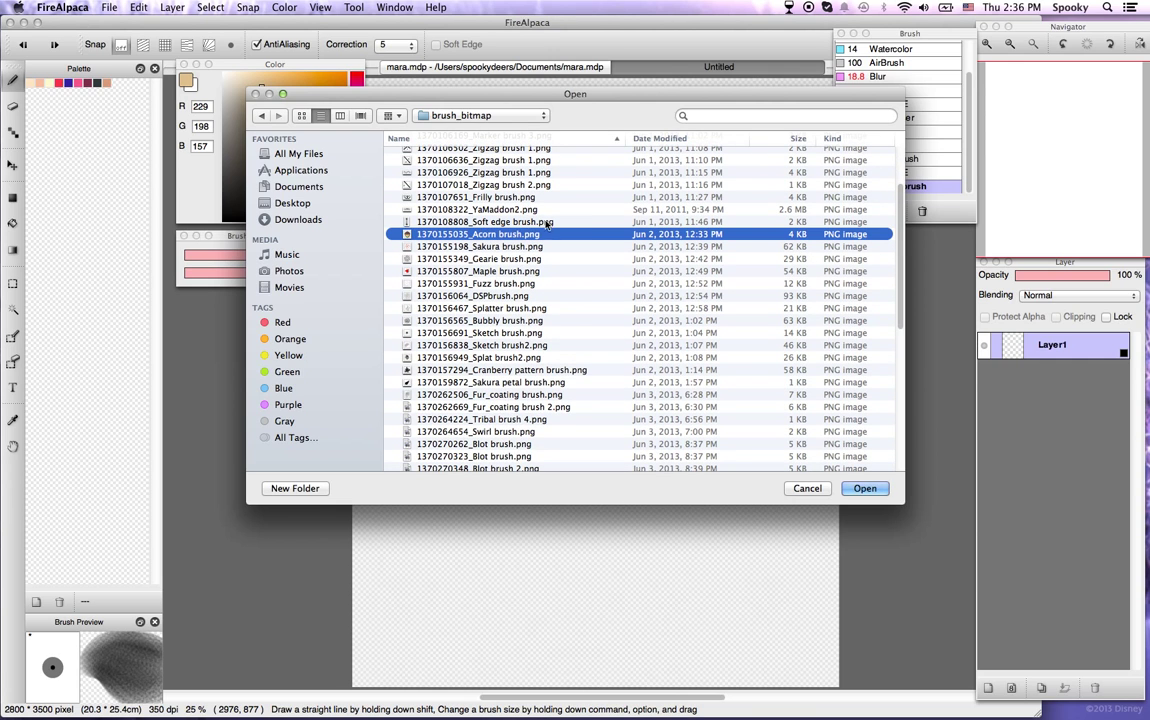
click(508, 222)
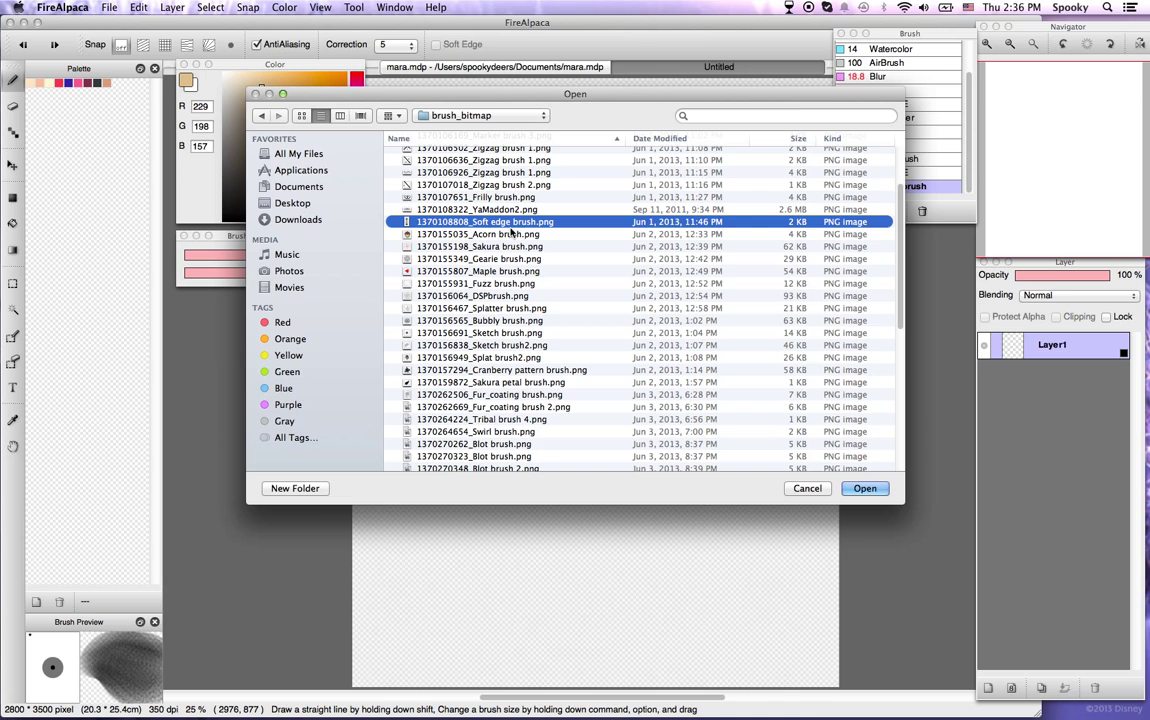
click(866, 488)
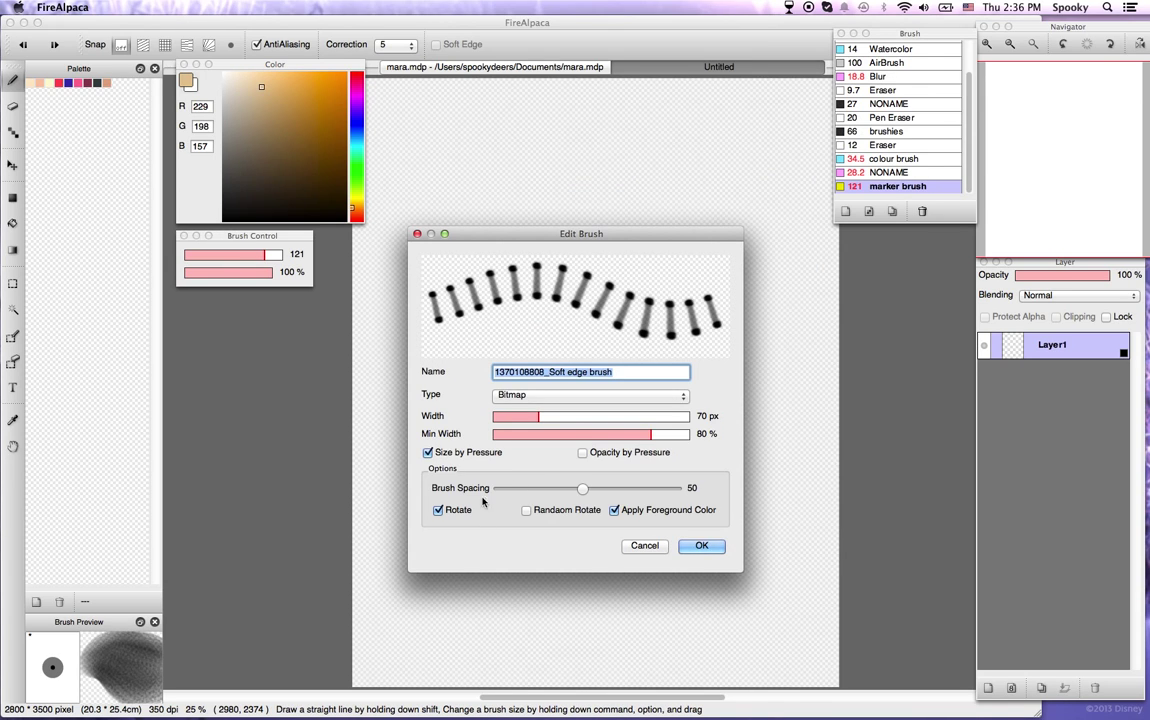
- Set the new brush's spacing to 5, its width to 74 px and its minimum width to 28 %
mouse_move(583, 489)
mouse_down()
mouse_move(606, 496)
mouse_move(598, 486)
mouse_move(398, 506)
mouse_up()
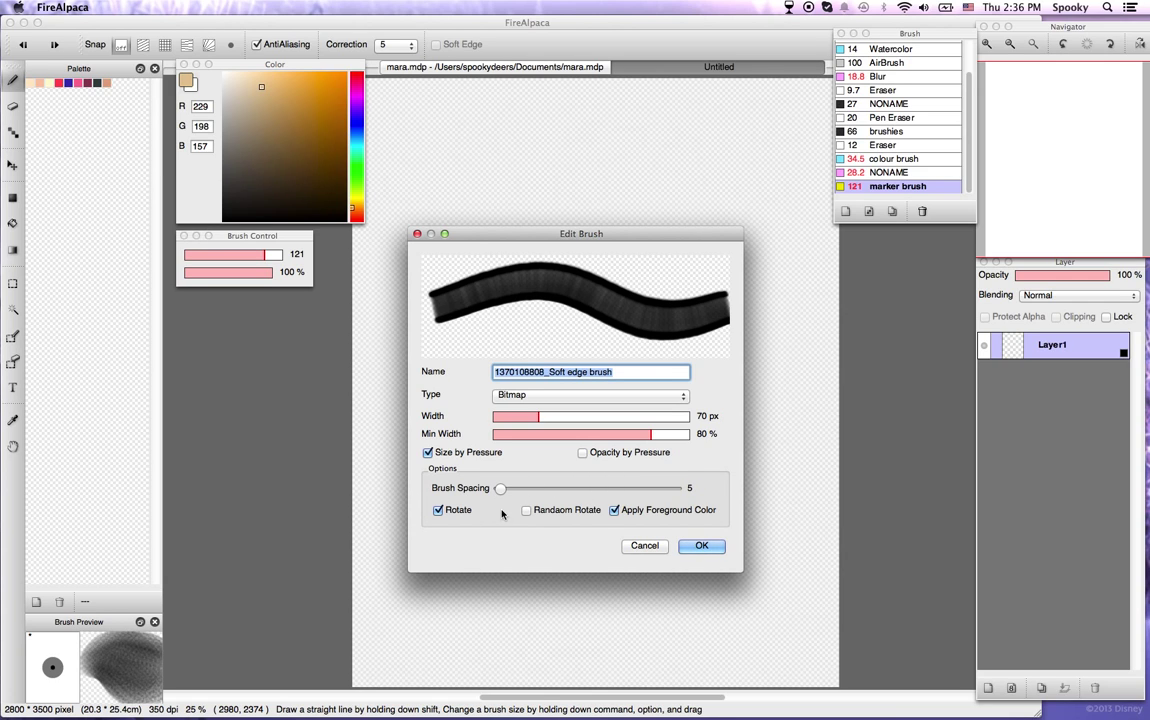
click(522, 418)
click(508, 419)
click(522, 418)
drag(521, 418, 539, 421)
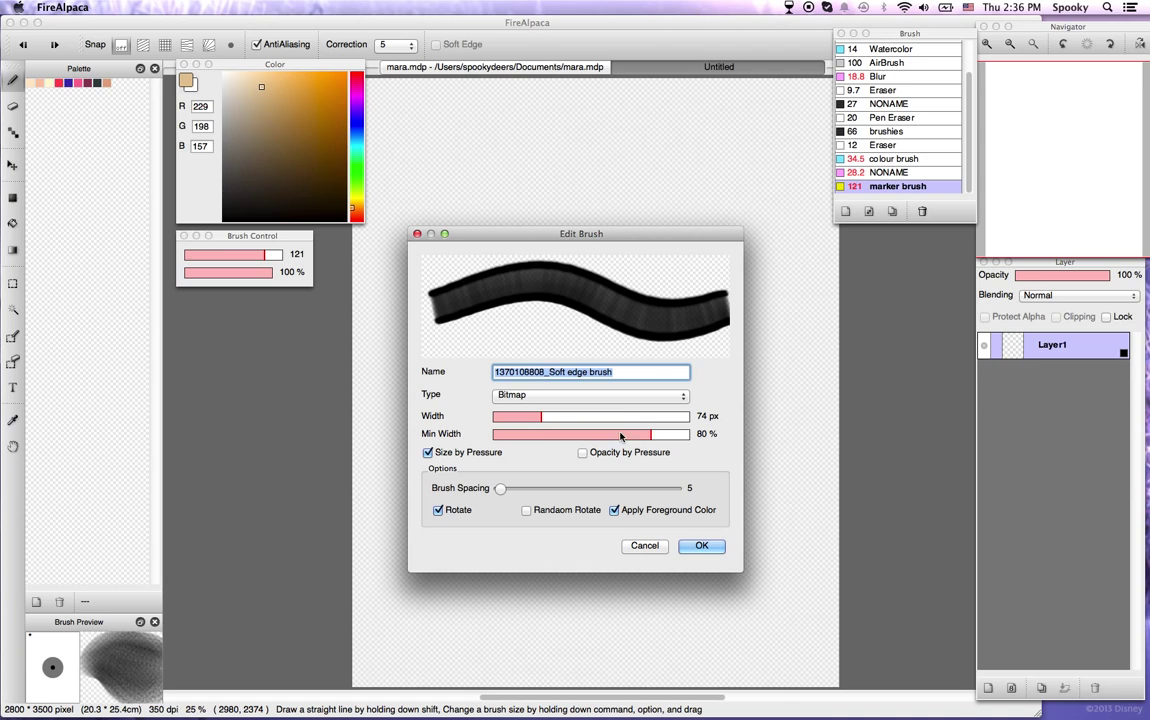
mouse_move(622, 435)
mouse_down()
mouse_move(529, 439)
mouse_move(549, 436)
mouse_up()
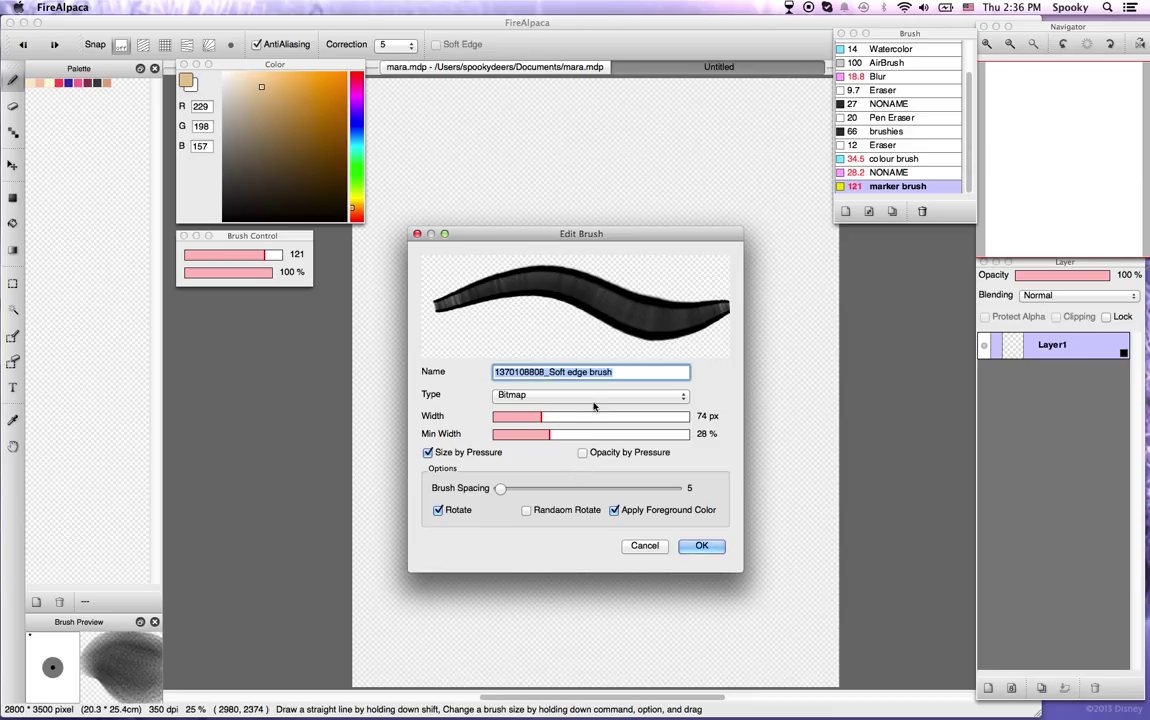
- Try the name Soft Edge Brush and the Scatter Watercolor type for the new brush, and return the type to Bitmap
key(BackSpace)
click(580, 396)
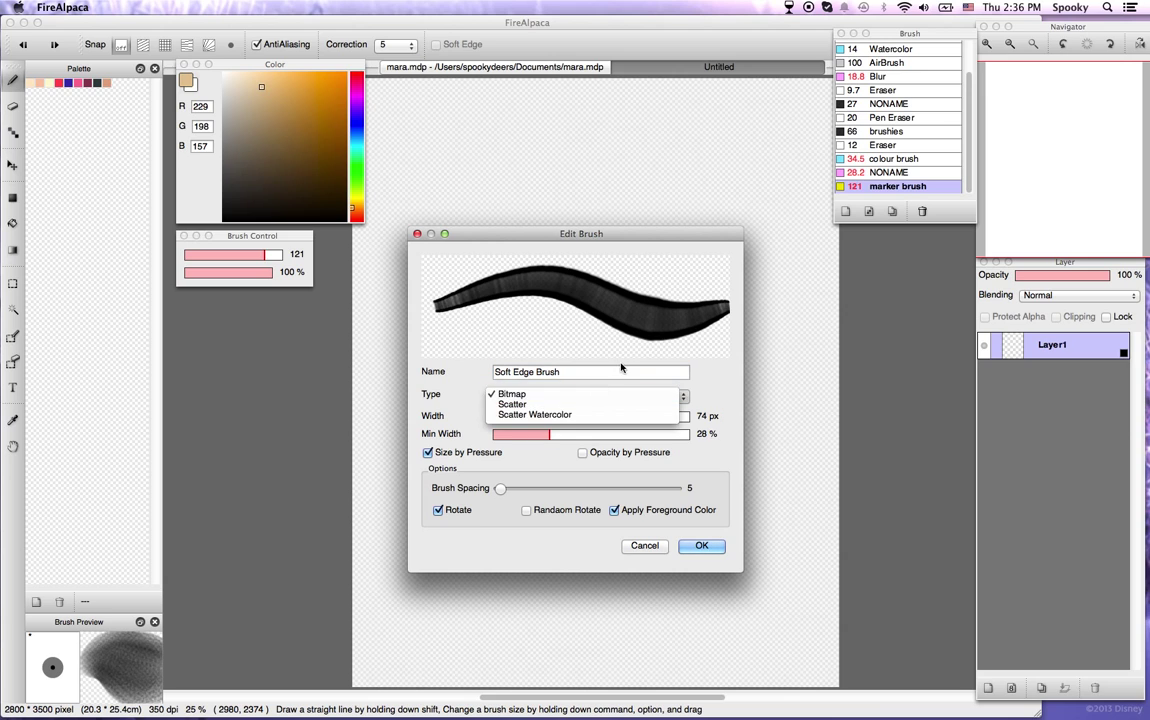
click(668, 415)
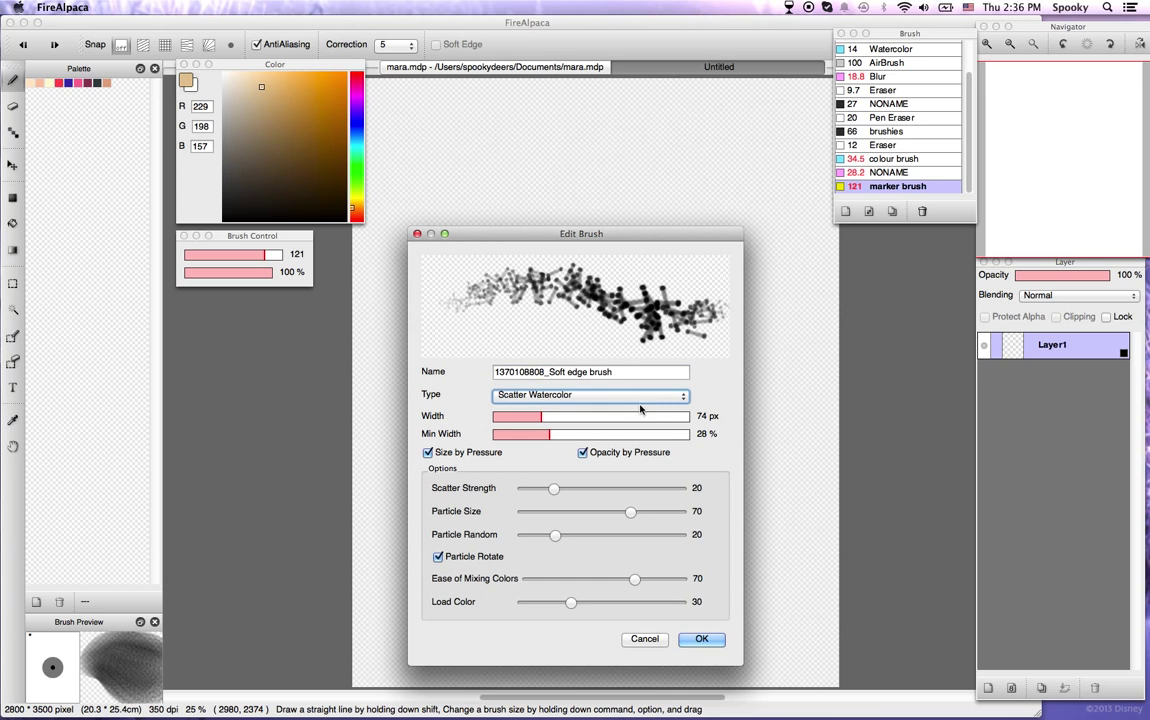
click(640, 392)
click(631, 376)
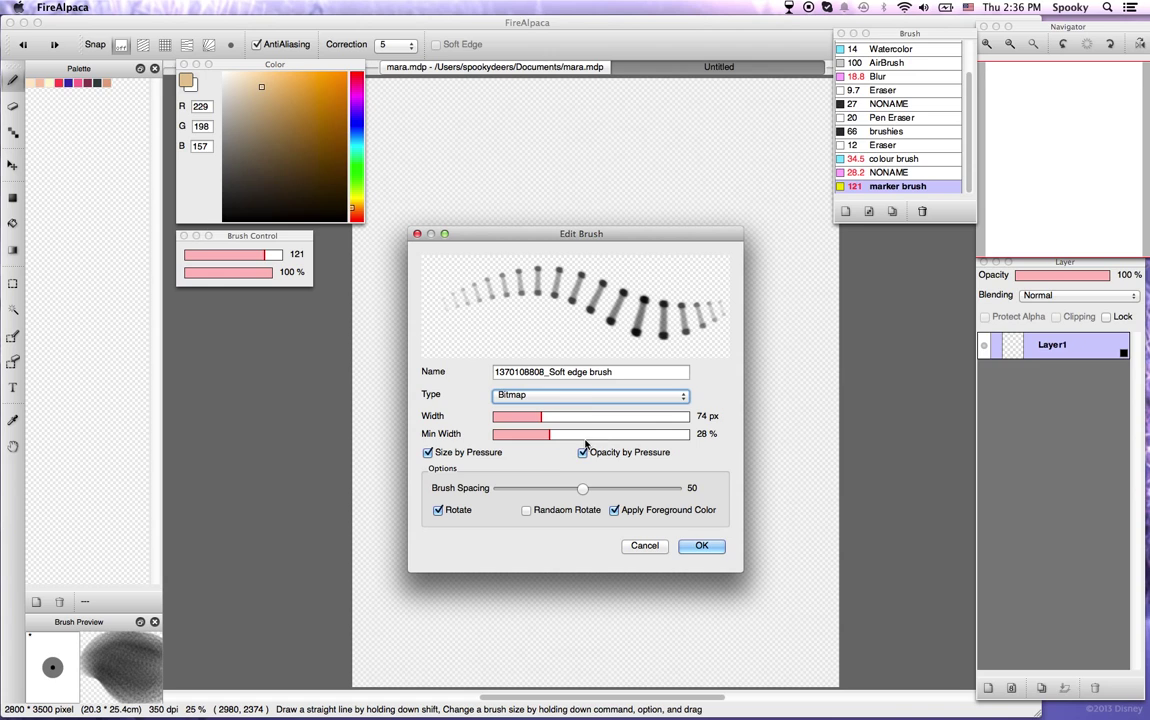
- Set the bitmap brush's spacing to 5 and turn off Opacity by Pressure
drag(580, 487, 497, 487)
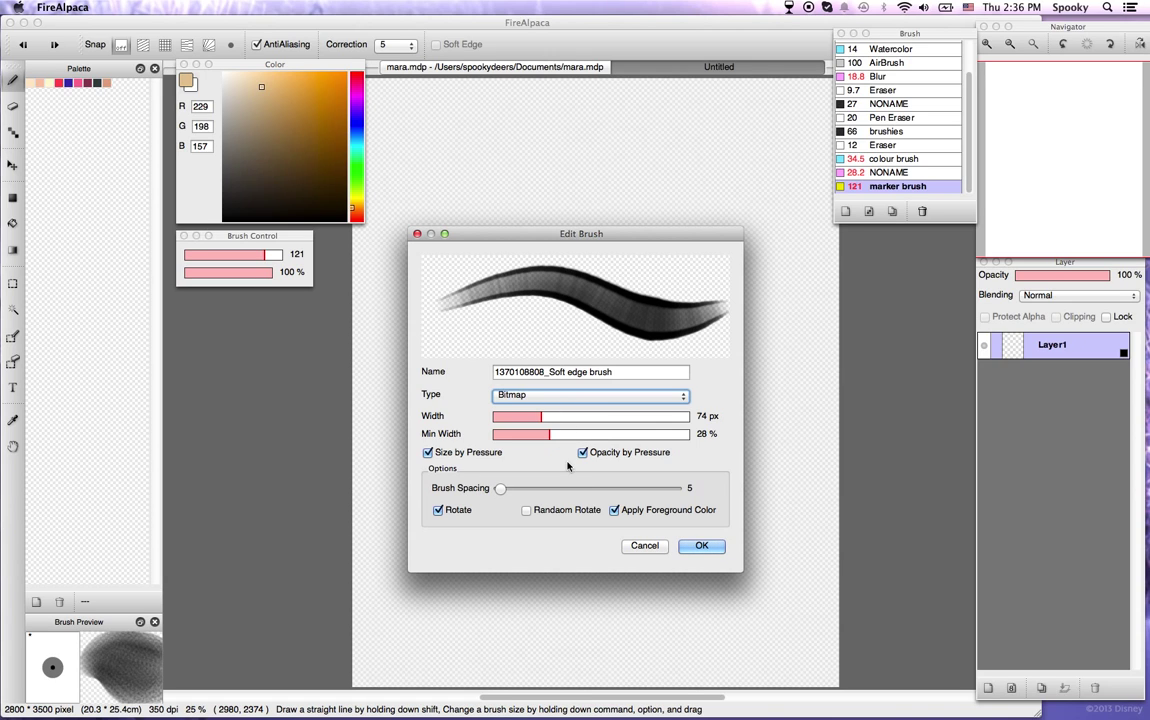
click(584, 452)
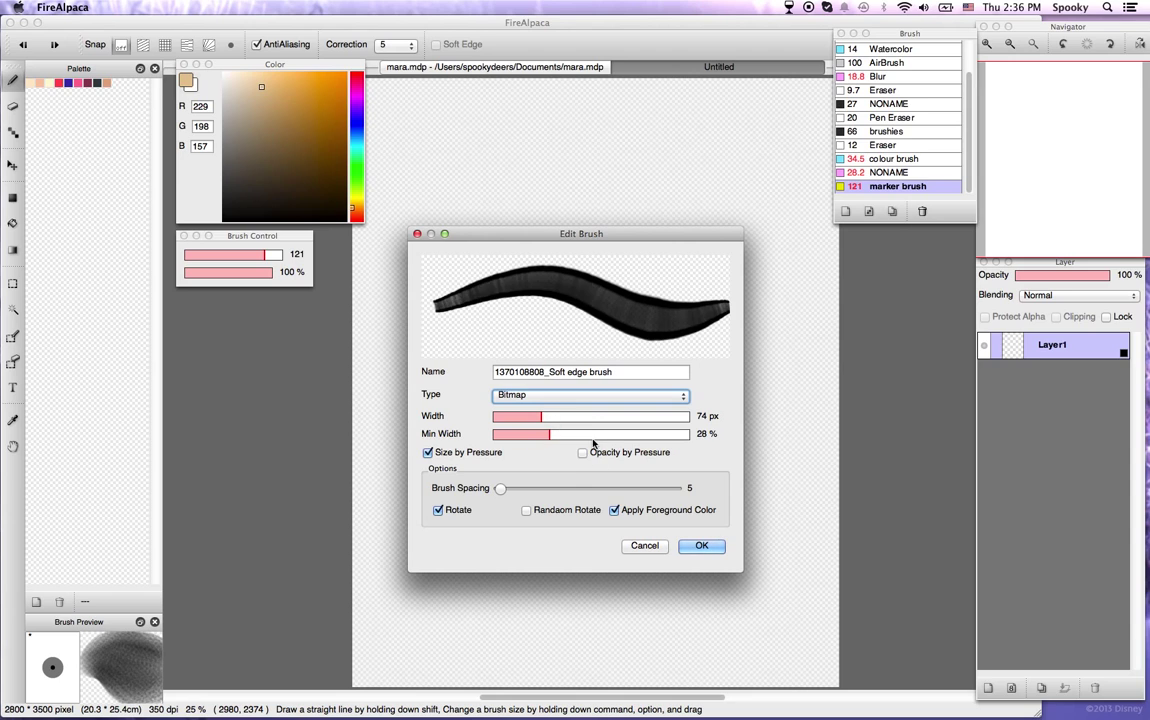
click(583, 452)
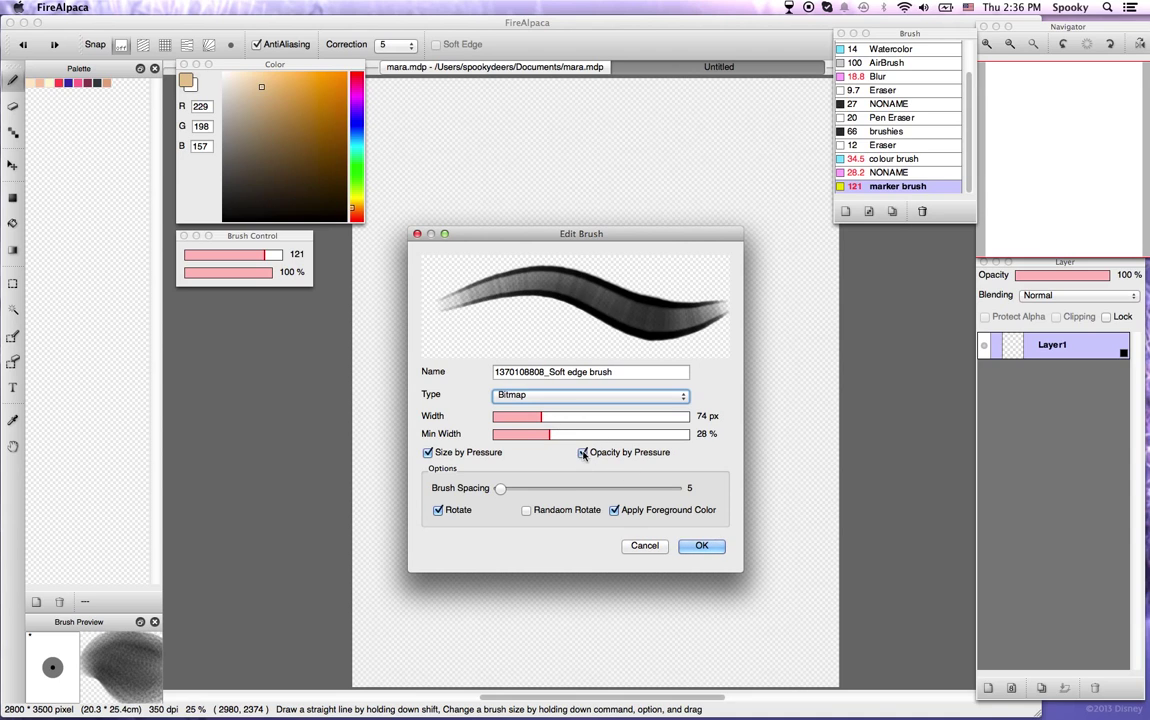
click(583, 452)
- Save the new brush and draw a zigzag test stroke with it in the upper middle of the canvas
click(700, 546)
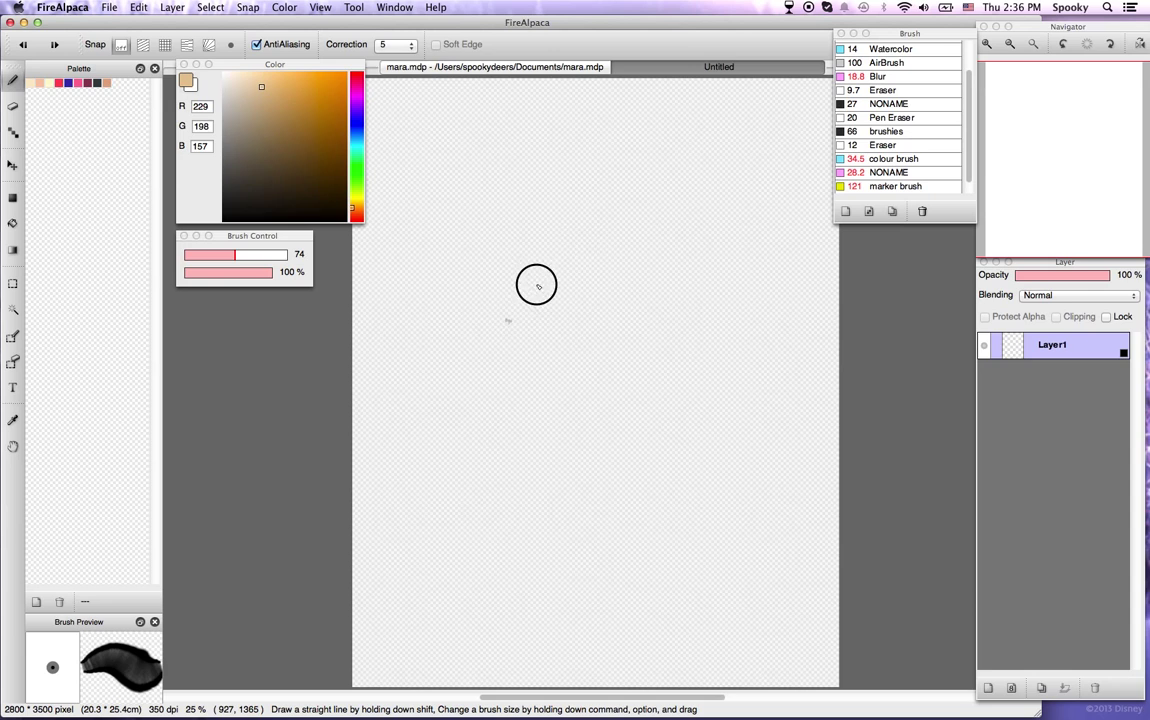
mouse_move(536, 282)
mouse_down()
mouse_move(634, 270)
mouse_move(660, 318)
mouse_up()
drag(626, 376, 670, 386)
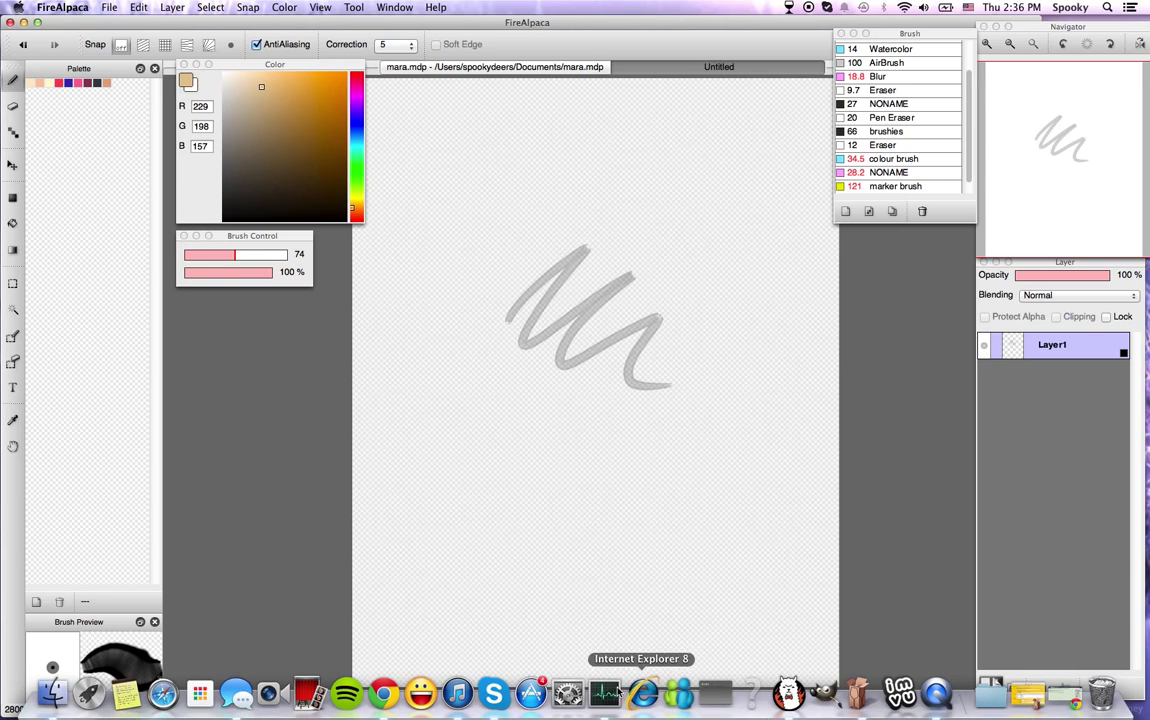
- Switch to Chrome, download the Custom brushes for FireAlpaca ZIP from its deviantART page, and return to FireAlpaca
click(383, 693)
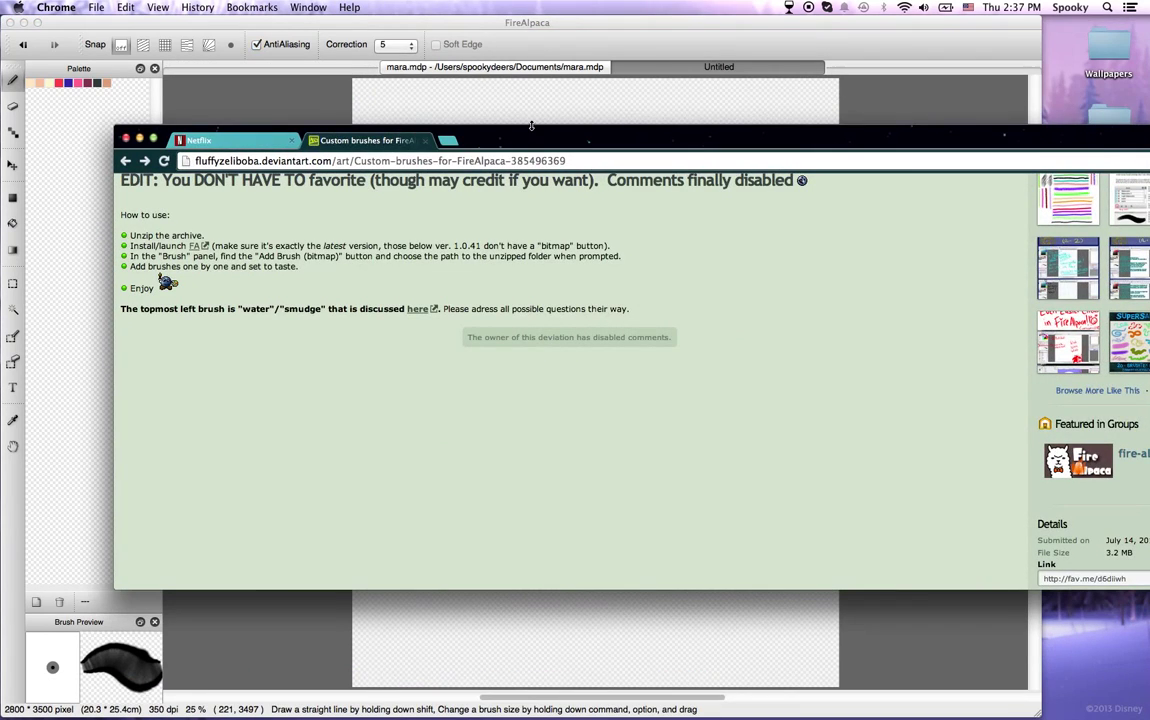
double_click(531, 126)
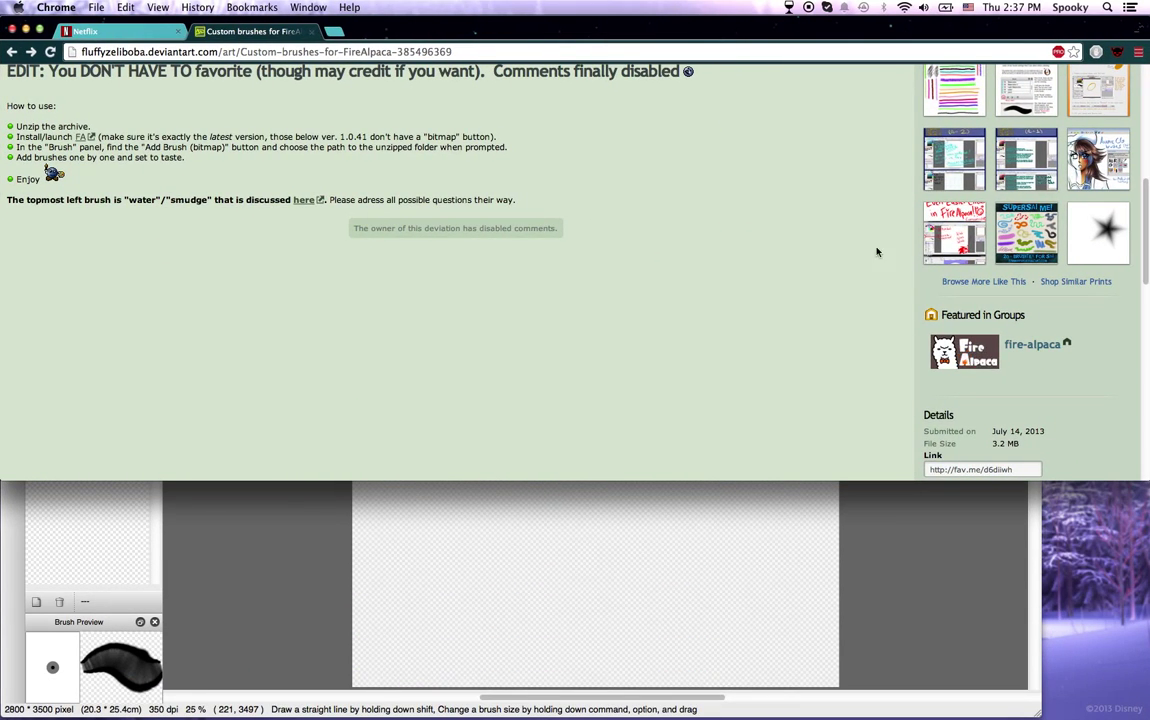
drag(1144, 478, 1147, 716)
drag(1141, 336, 1137, 115)
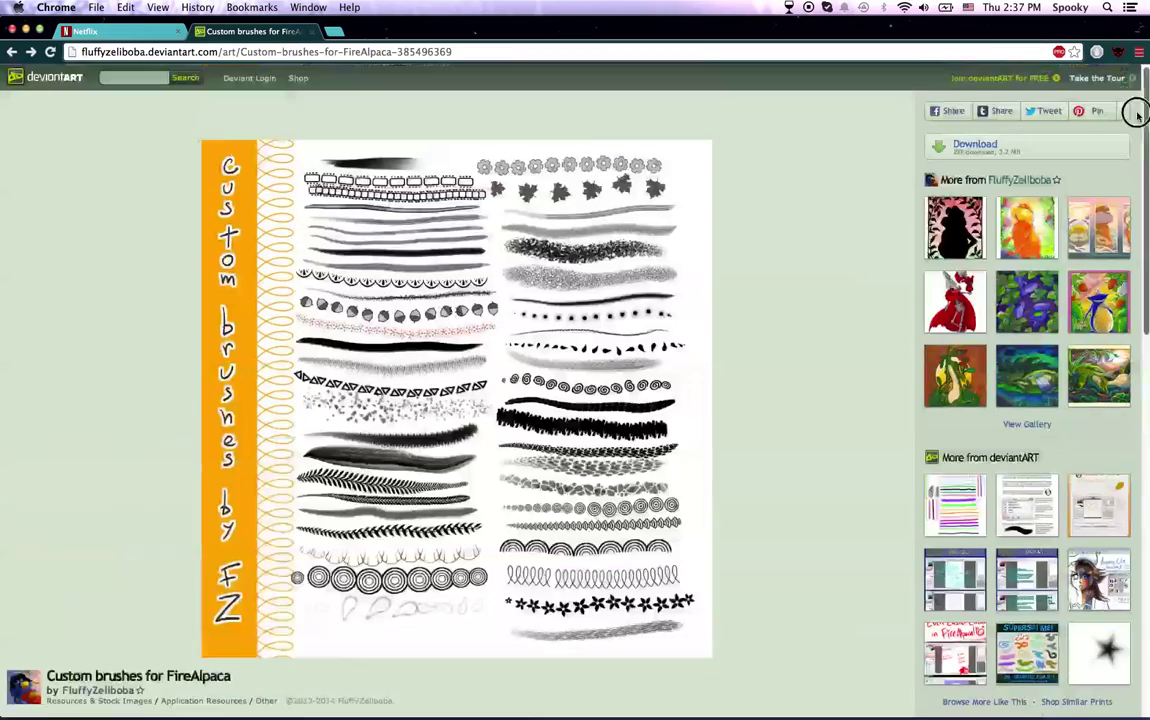
click(965, 150)
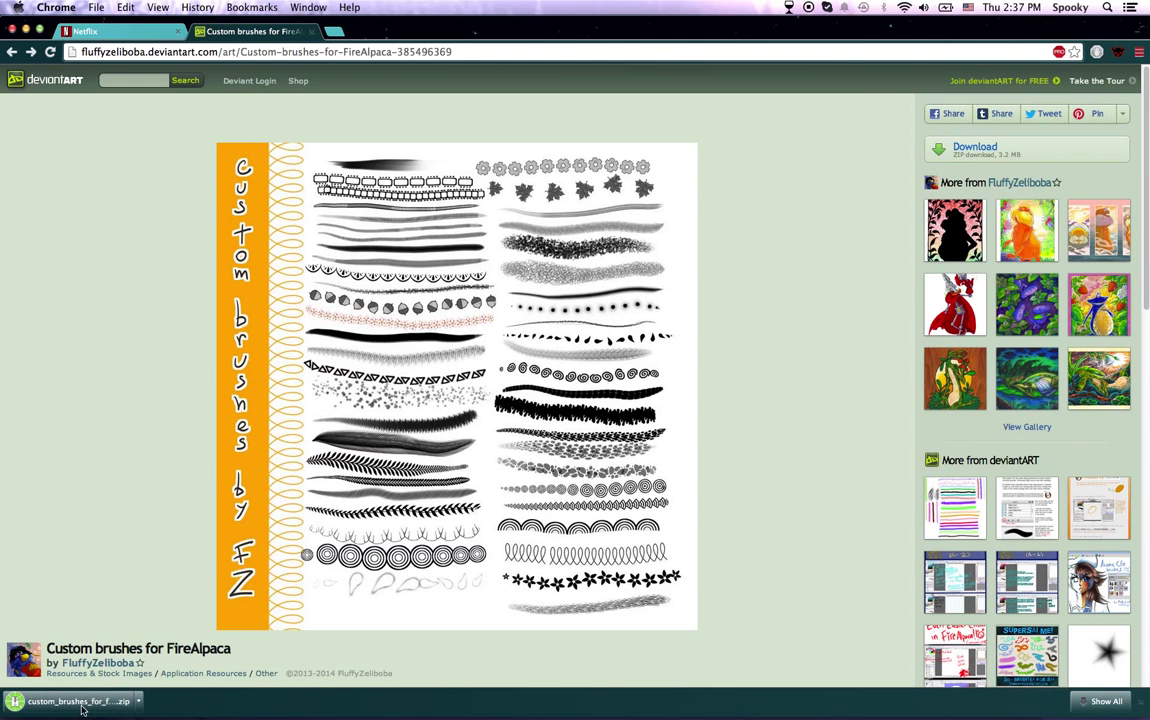
drag(419, 17, 586, 17)
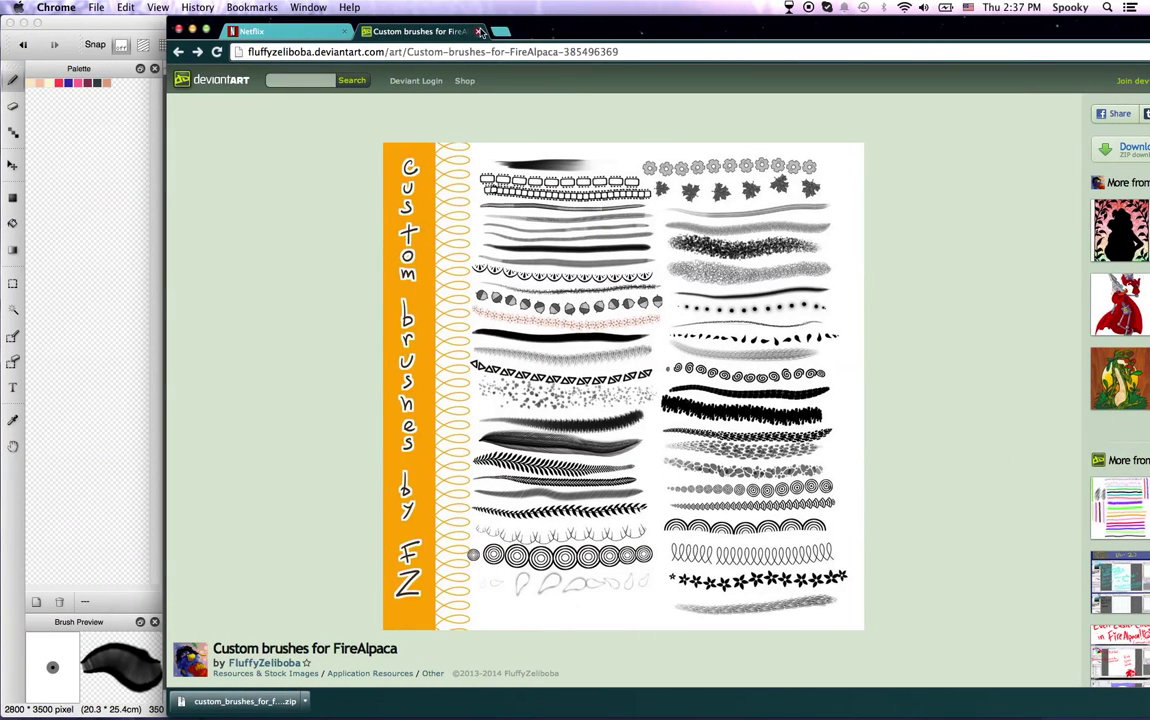
click(108, 343)
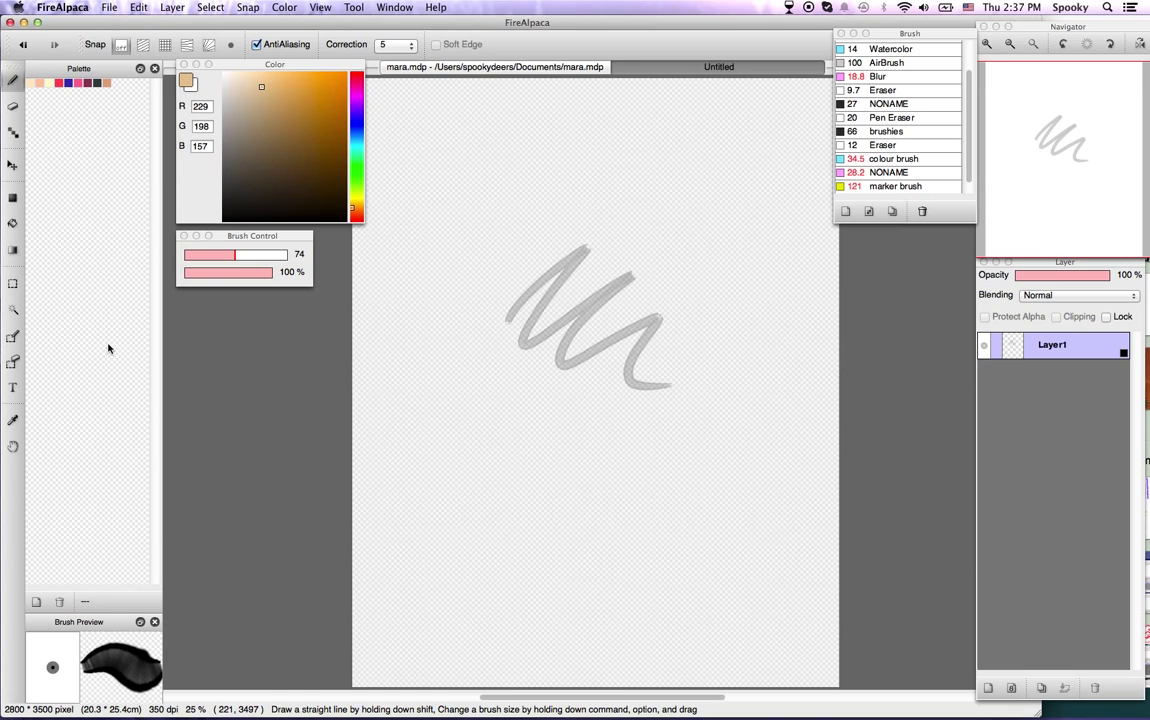
- Set the brush colour to orange (RGB 255, 146, 0) and draw a looping test stroke over the zigzag
mouse_move(512, 312)
mouse_down()
mouse_move(506, 327)
mouse_move(541, 326)
mouse_up()
key(super+z)
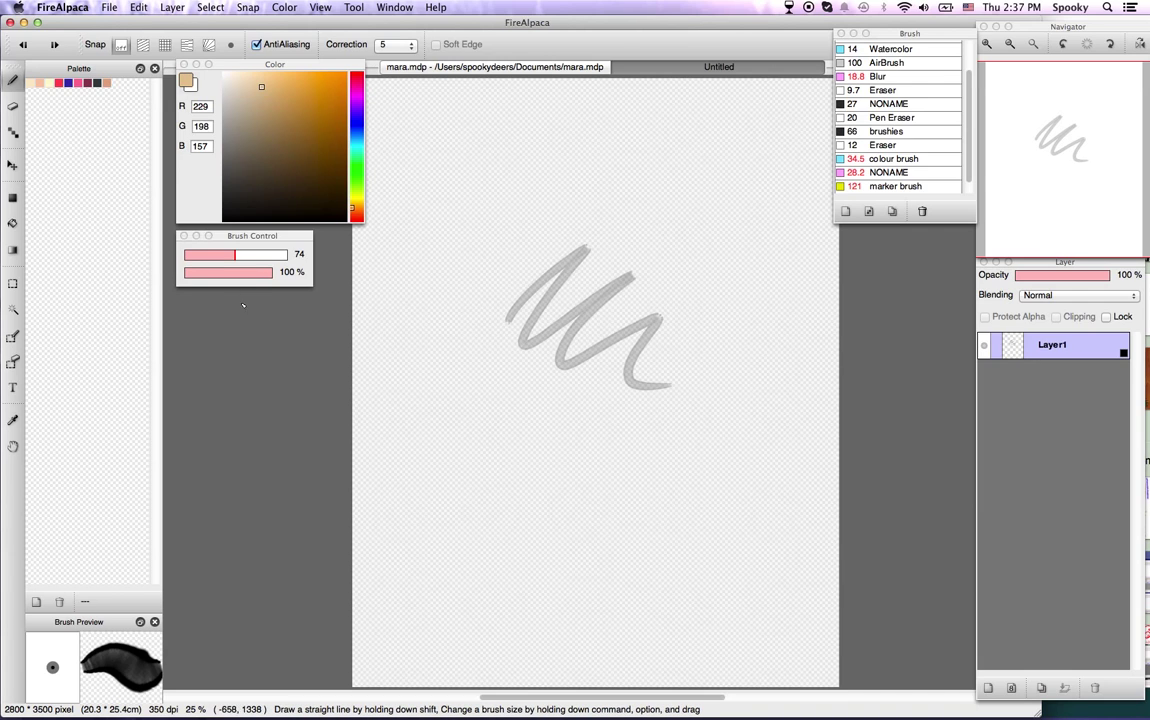
mouse_move(224, 190)
mouse_down()
mouse_move(204, 226)
mouse_move(347, 71)
mouse_up()
mouse_move(564, 270)
mouse_down()
mouse_move(569, 314)
mouse_move(647, 287)
mouse_move(652, 302)
mouse_up()
mouse_move(663, 703)
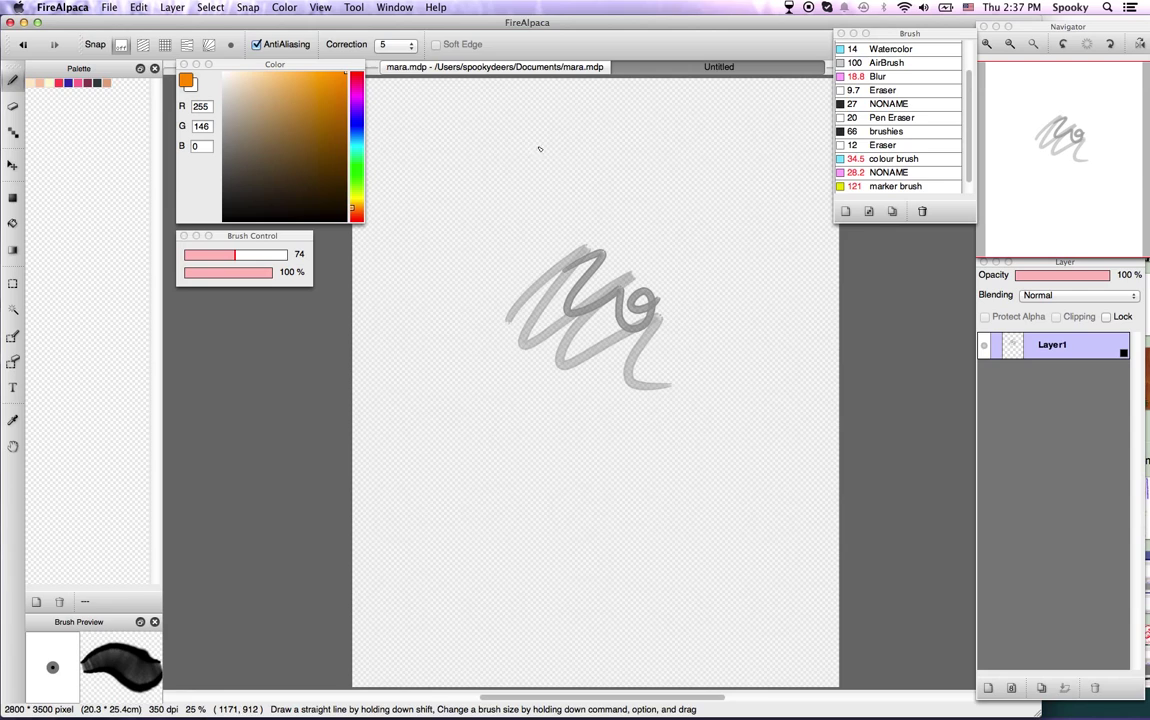
mouse_move(551, 21)
mouse_down()
mouse_move(580, 239)
mouse_move(570, 301)
mouse_move(554, 12)
mouse_up()
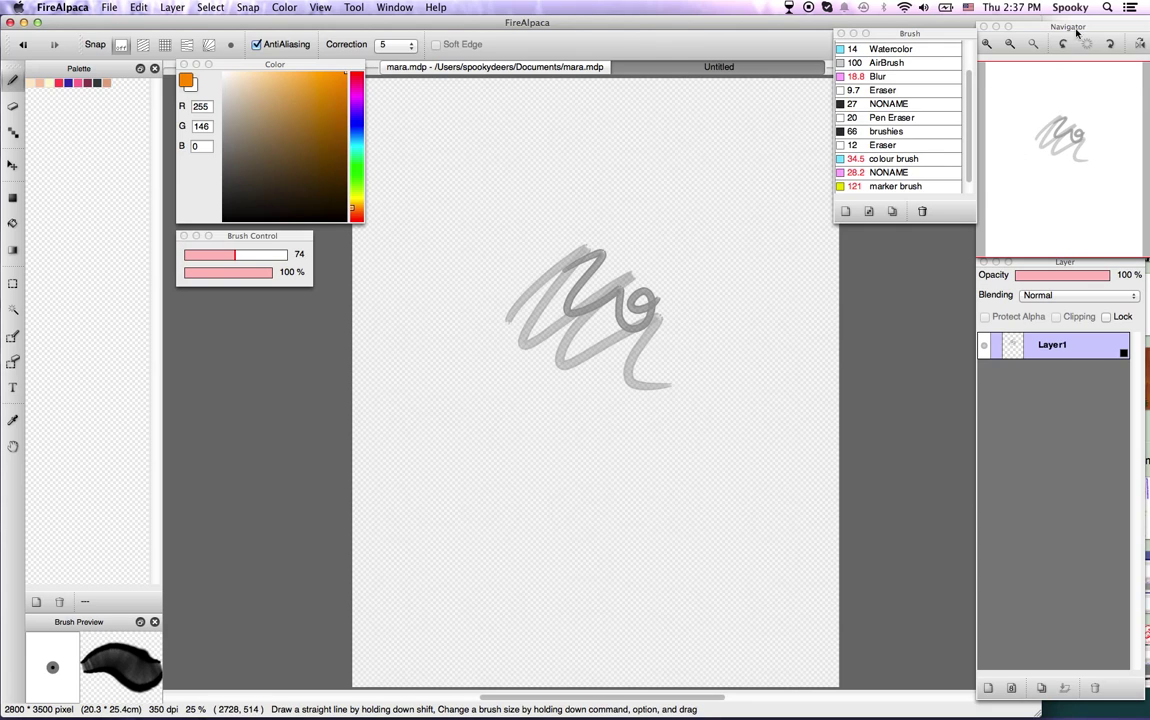
drag(1077, 33, 1082, 18)
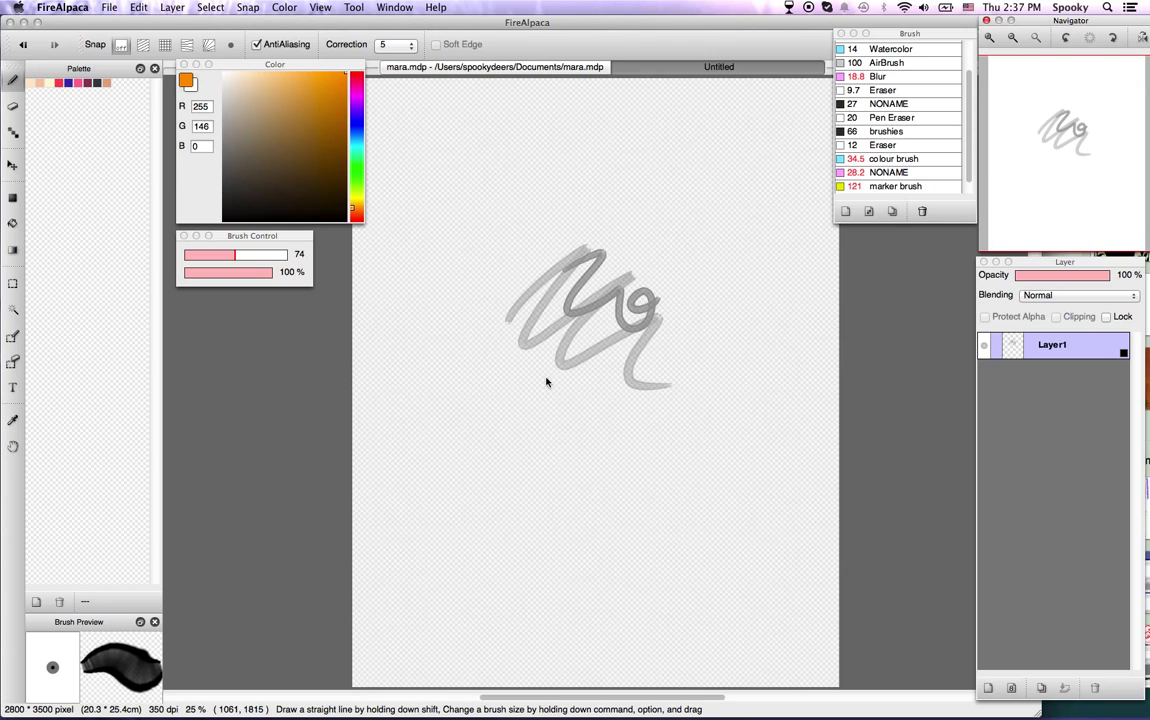
drag(525, 22, 527, 13)
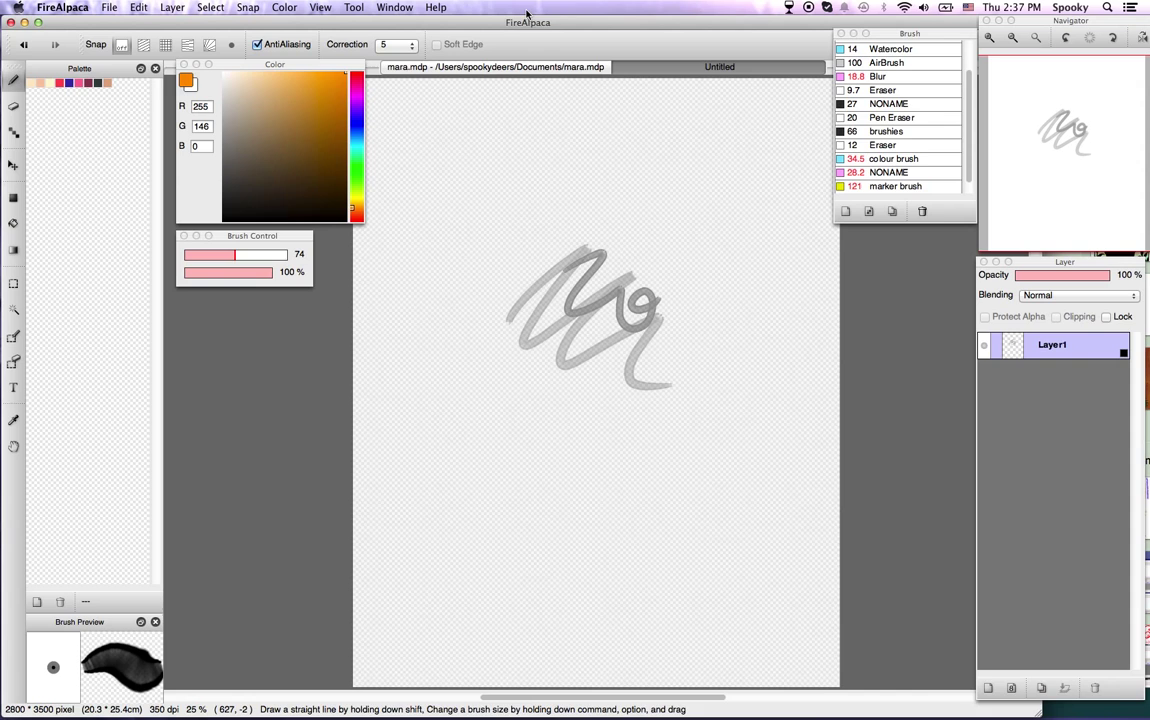